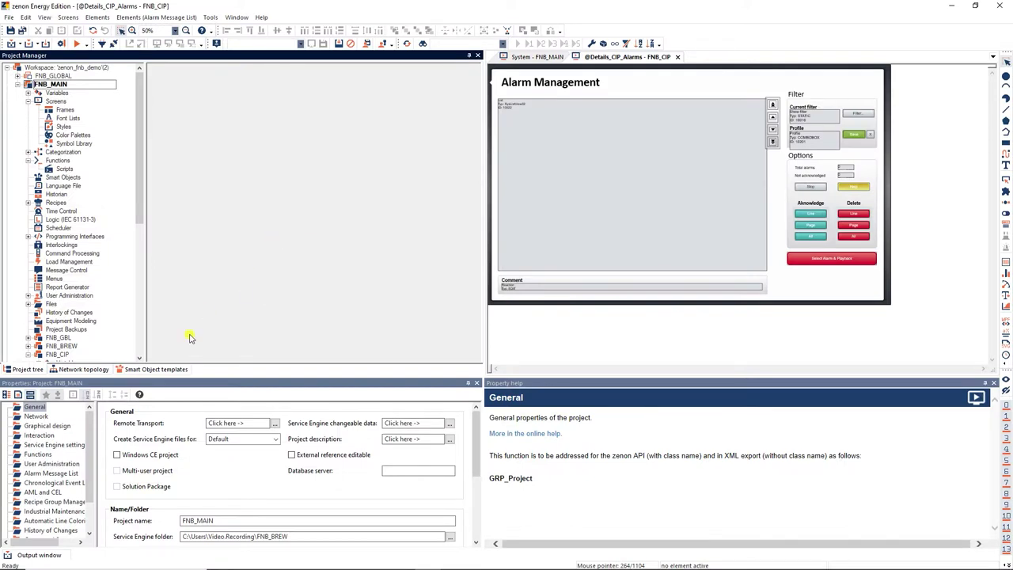
Step: Activate the Process Recorder in the FNB_MAIN project properties
{"action": "scroll", "coordinate": [90, 434], "scroll_direction": "down", "scroll_amount": 2}
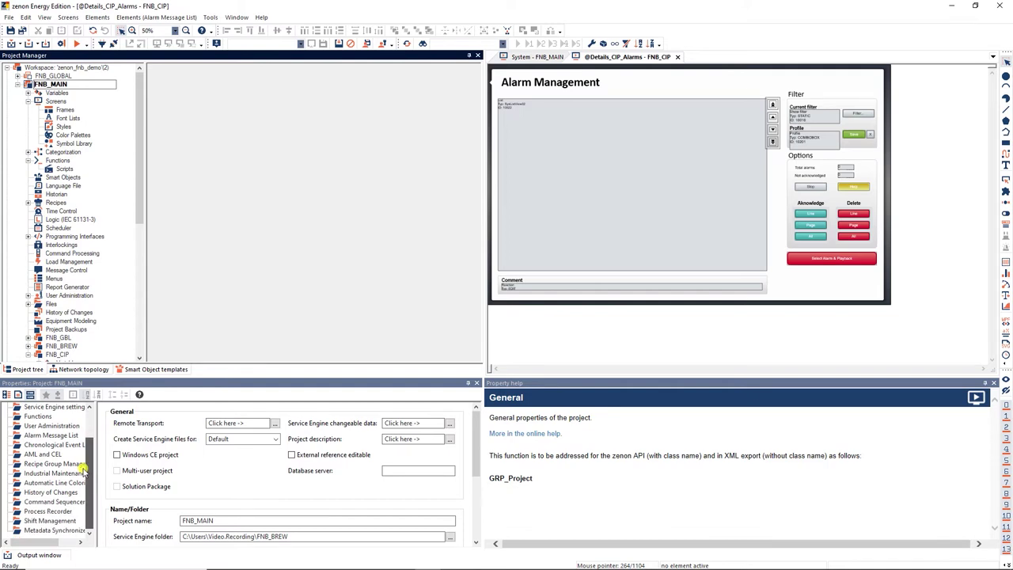
{"action": "left_click", "coordinate": [46, 511]}
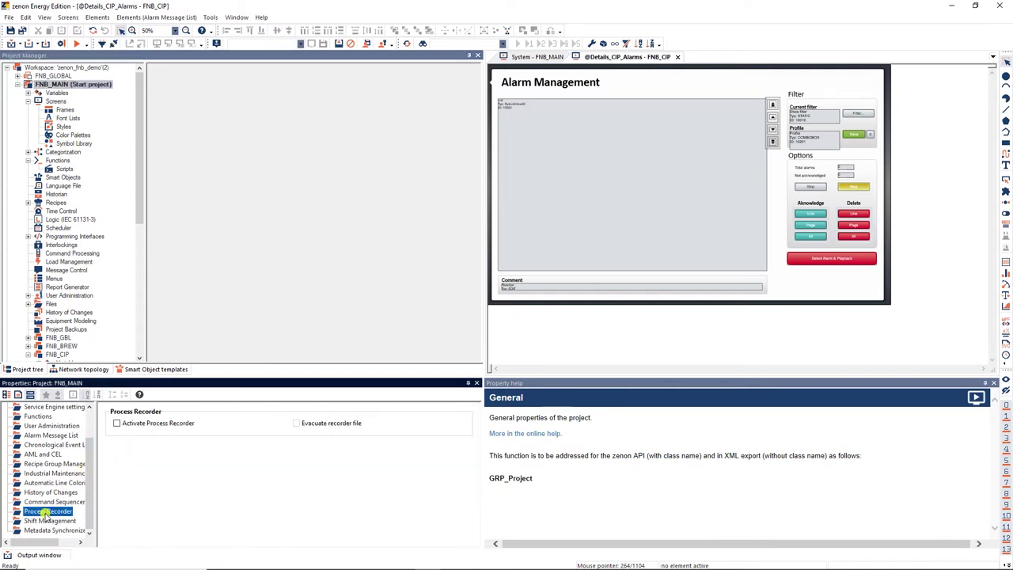
{"action": "left_click", "coordinate": [117, 425]}
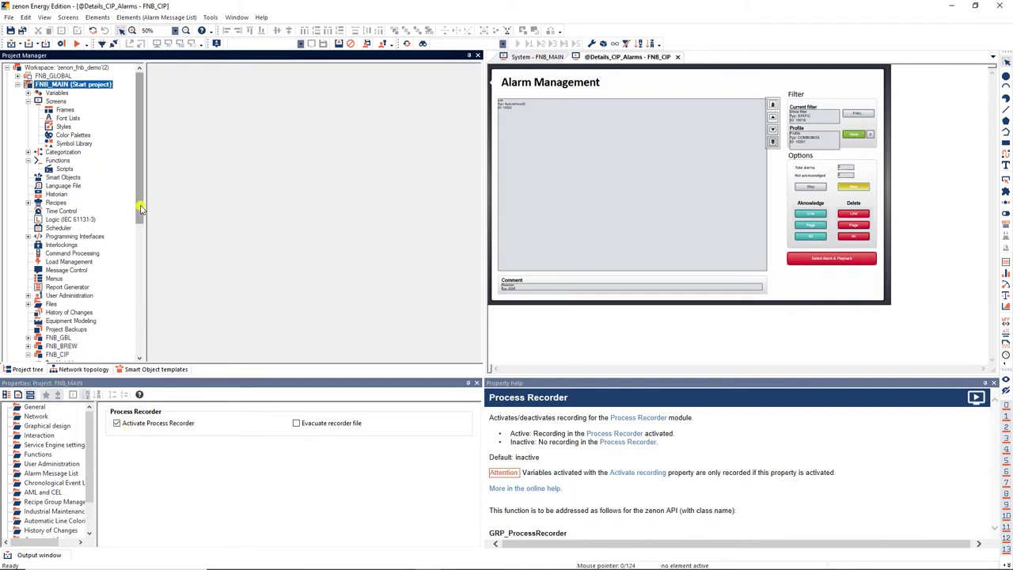
Step: Enable Process Recorder recording for the Alarm_Pump variable in the FNB_CIP variable list
{"action": "left_click_drag", "start_coordinate": [140, 204], "coordinate": [136, 295]}
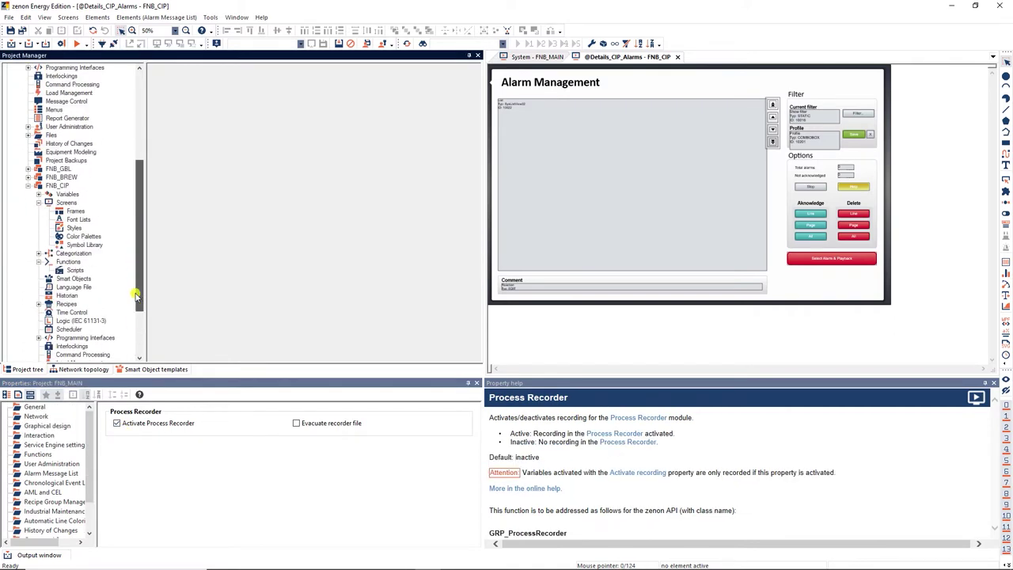
{"action": "left_click", "coordinate": [67, 194]}
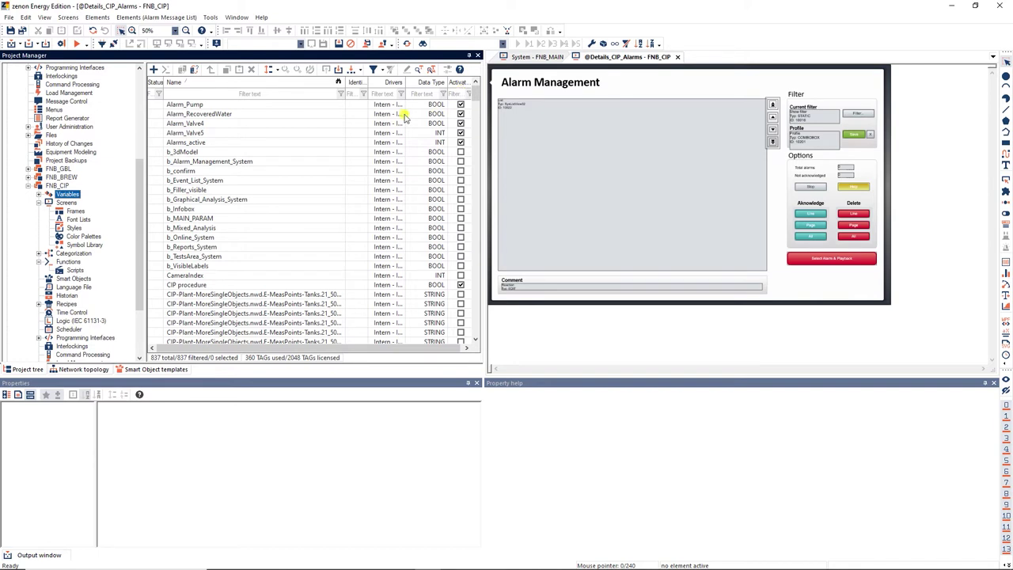
{"action": "left_click", "coordinate": [200, 105]}
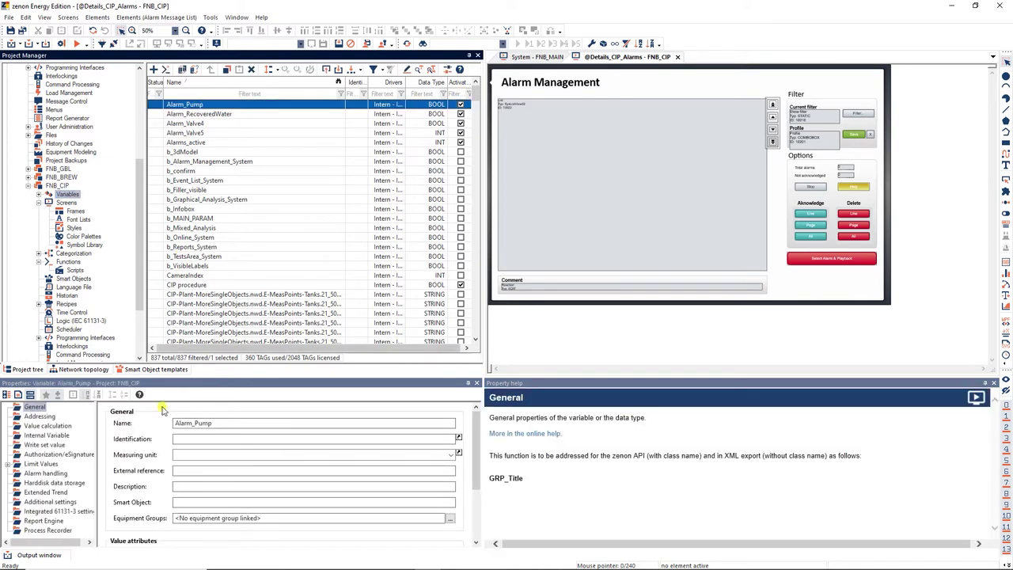
{"action": "left_click", "coordinate": [47, 530]}
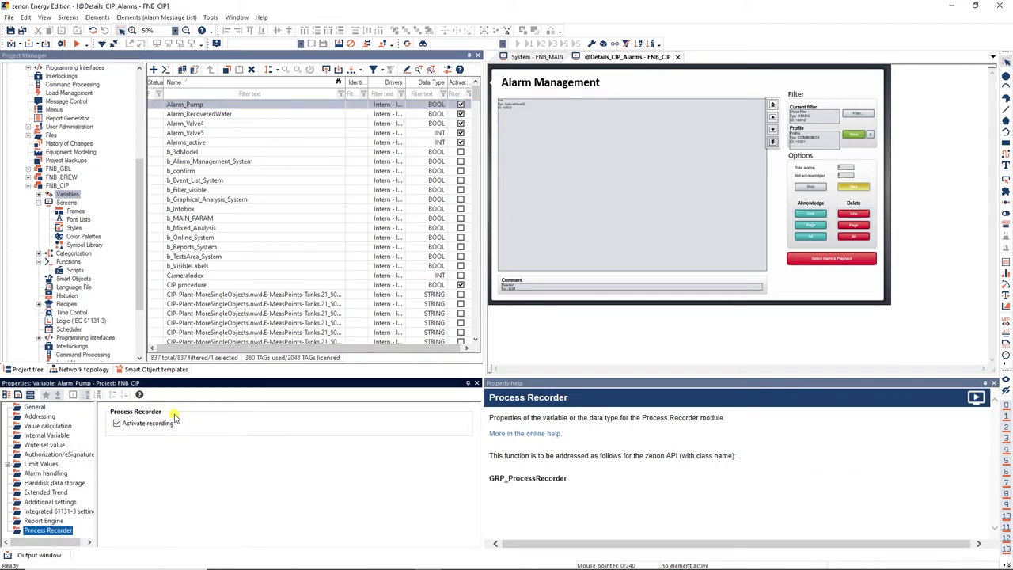
{"action": "left_click_drag", "start_coordinate": [141, 251], "coordinate": [141, 164]}
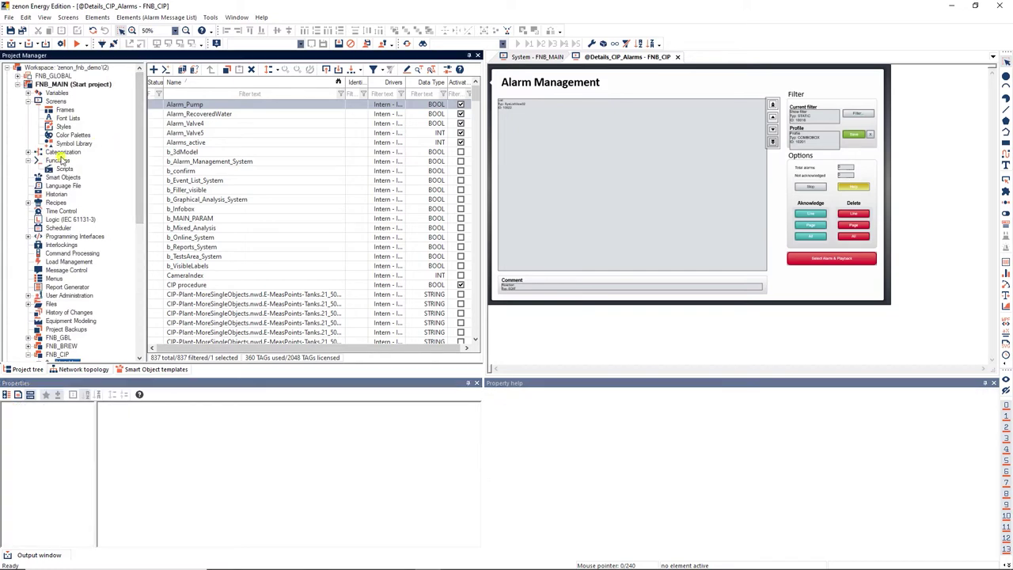
{"action": "left_click", "coordinate": [57, 161]}
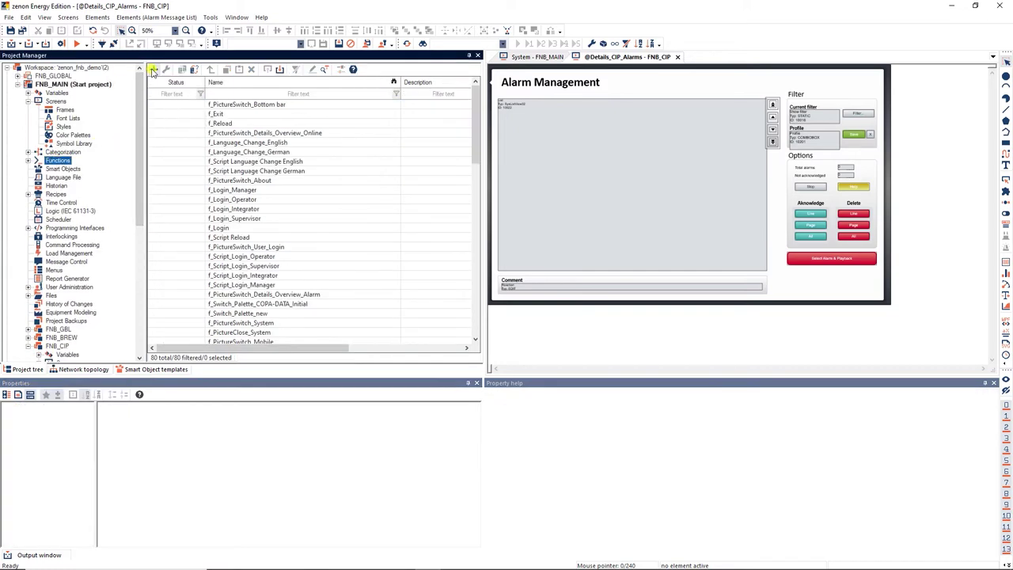
Step: Add an Activate/deactivate project simulation function using Service Engine and Process Recorder files in replay mode
{"action": "left_click", "coordinate": [153, 71]}
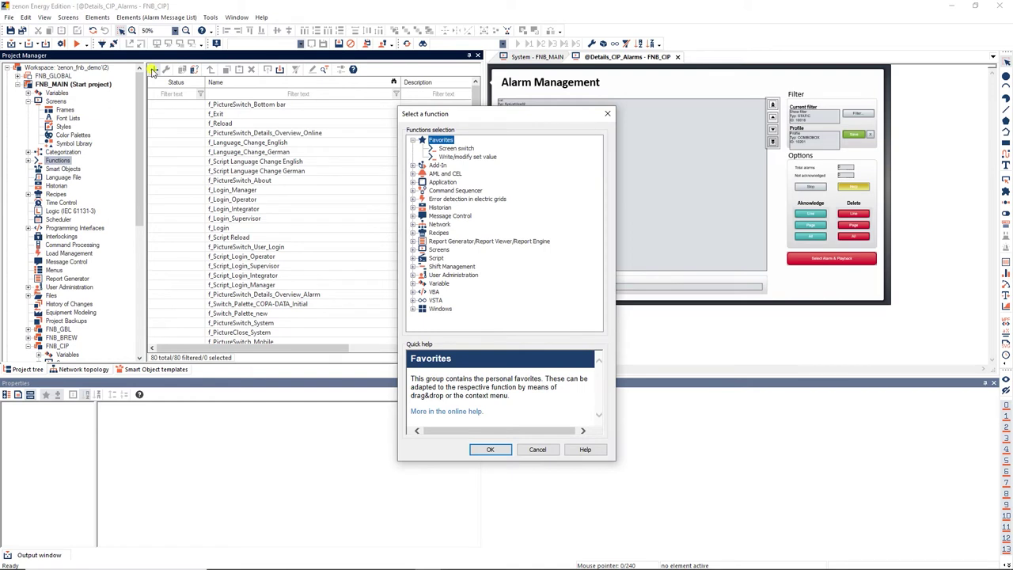
{"action": "double_click", "coordinate": [413, 182]}
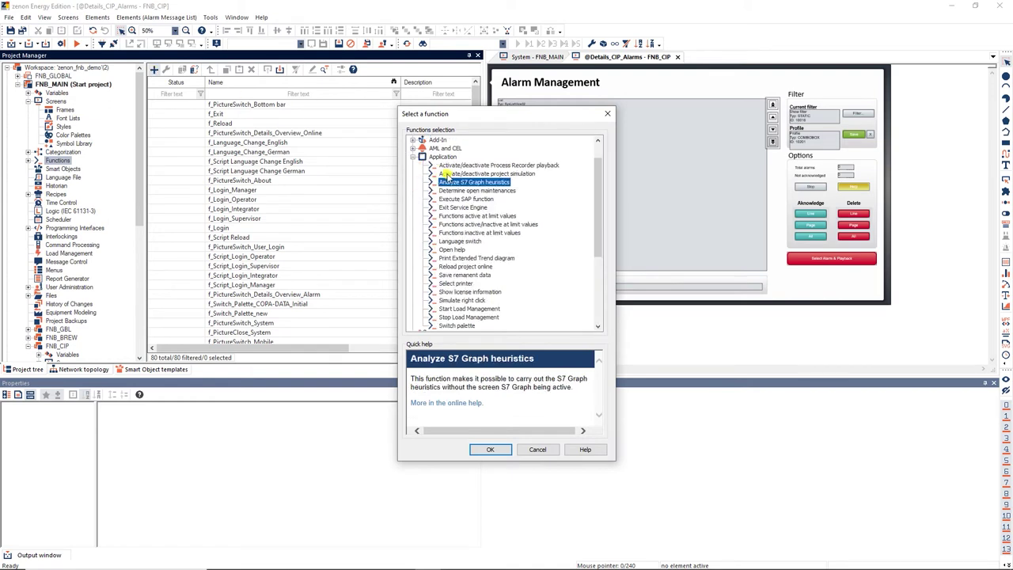
{"action": "left_click", "coordinate": [447, 173]}
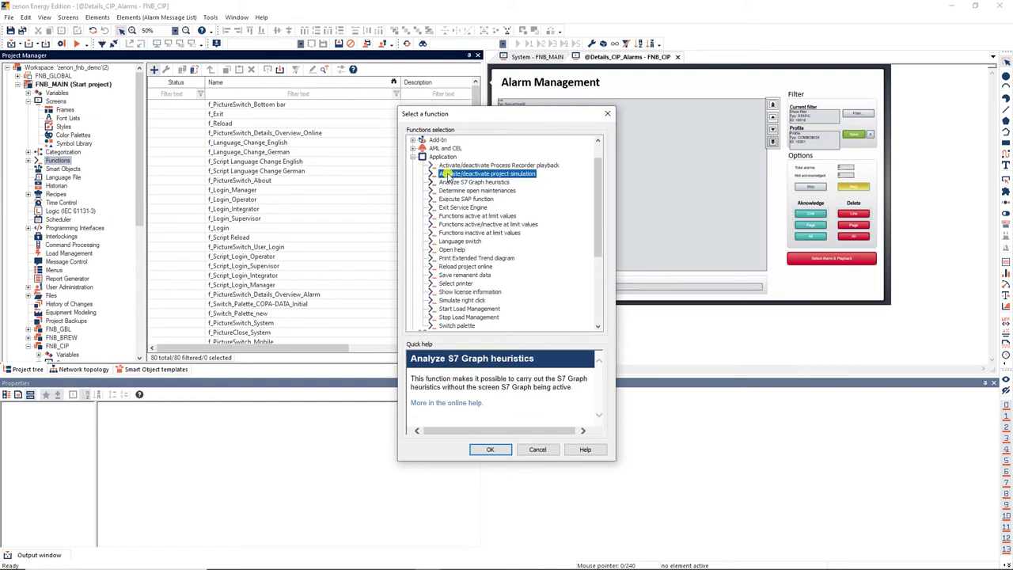
{"action": "left_click", "coordinate": [489, 449]}
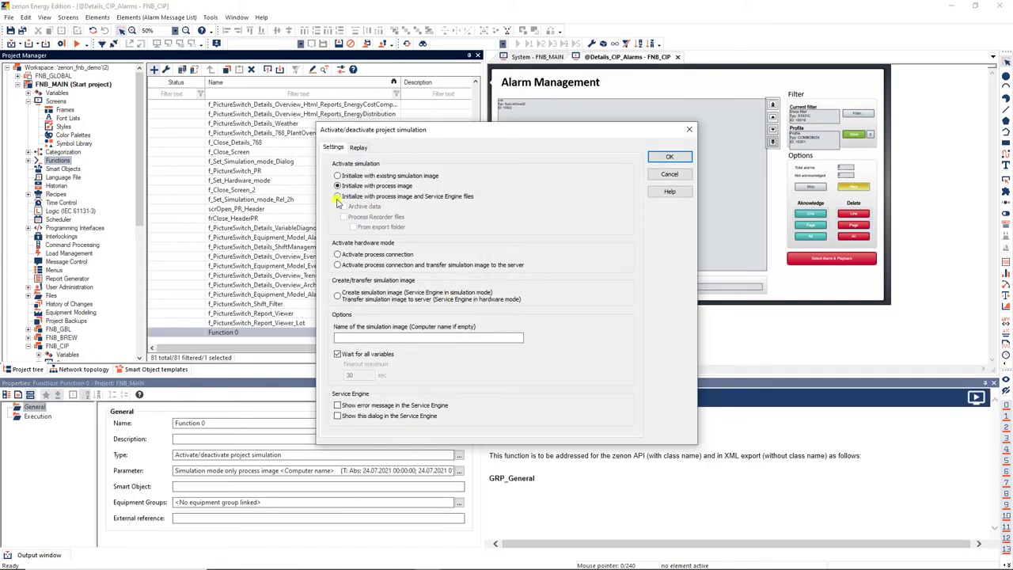
{"action": "left_click", "coordinate": [337, 197]}
{"action": "left_click", "coordinate": [344, 217]}
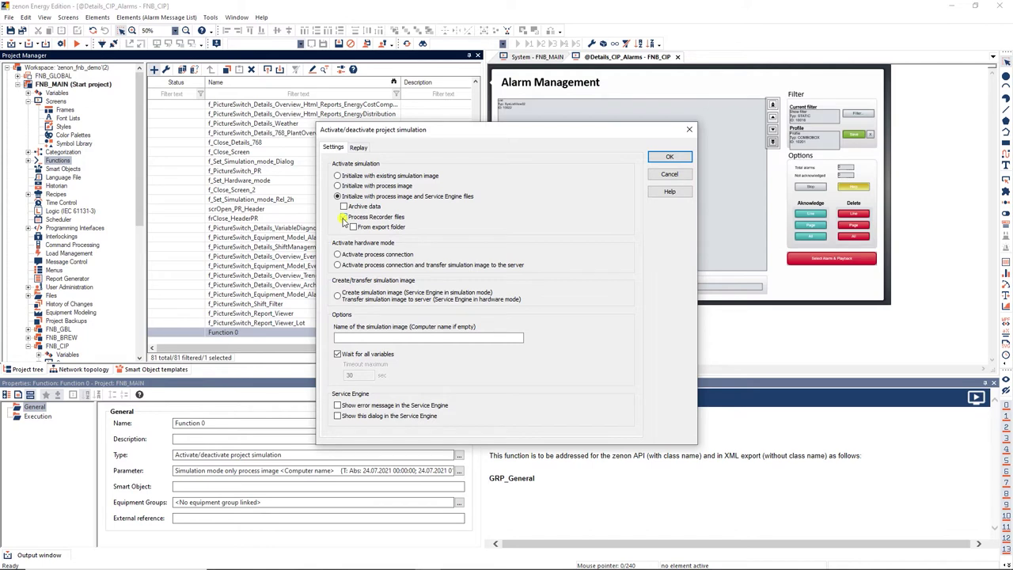
{"action": "left_click", "coordinate": [360, 148]}
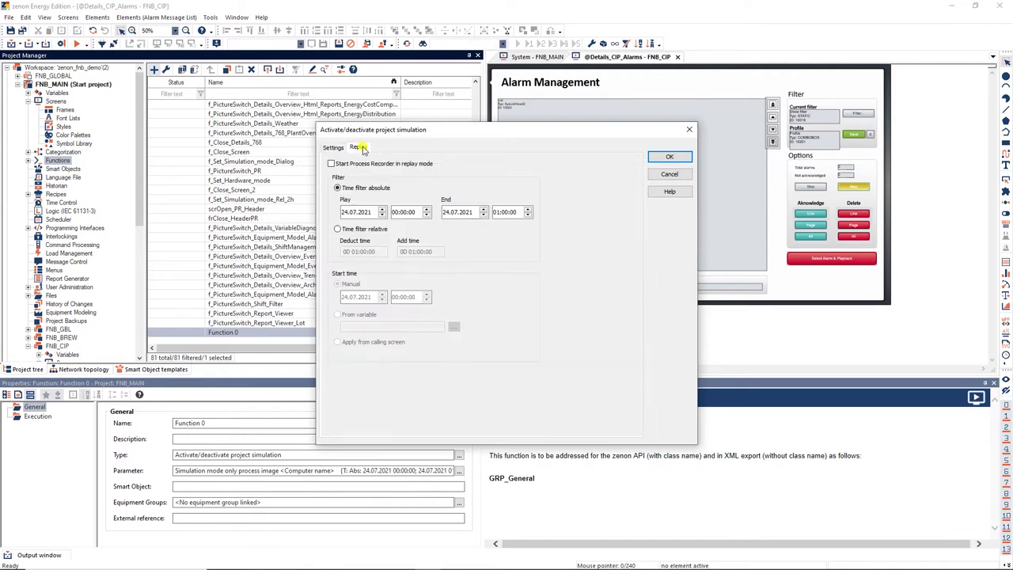
{"action": "left_click", "coordinate": [332, 164]}
{"action": "left_click", "coordinate": [659, 158]}
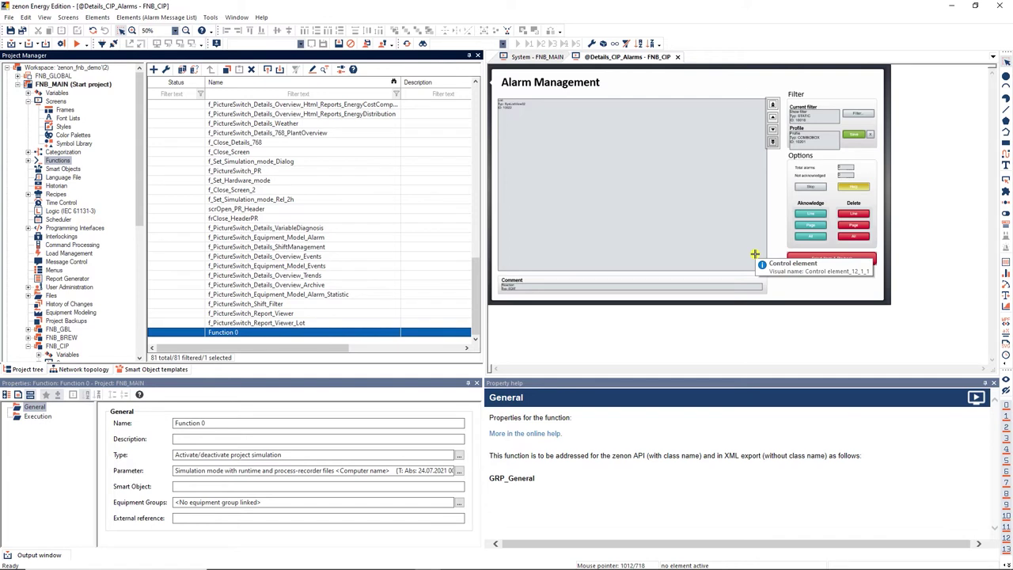
Step: Rename Function 0 to start_playback
{"action": "left_click", "coordinate": [226, 333]}
{"action": "type", "text": "start_playback"}
{"action": "key", "text": "Return"}
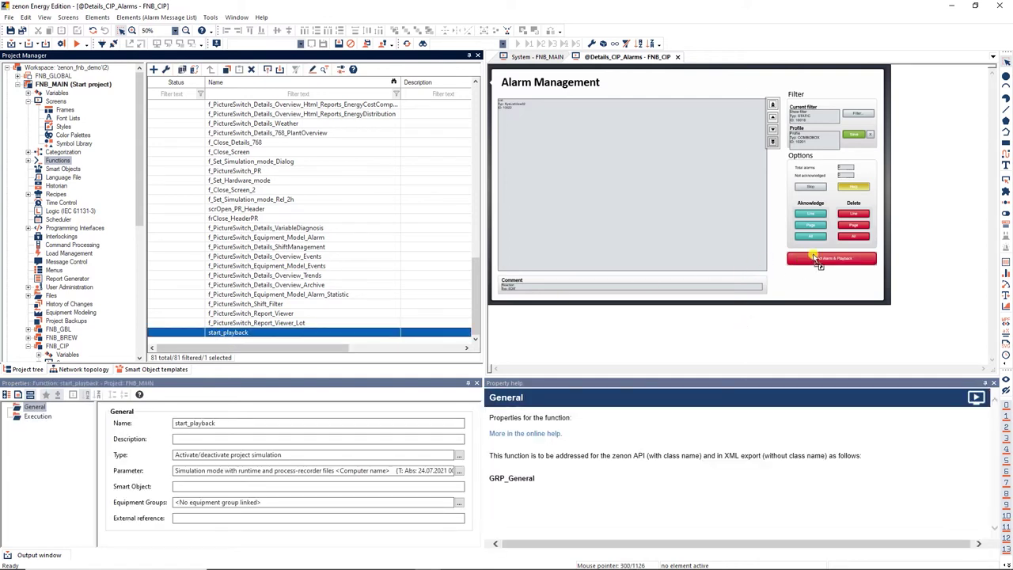
Step: Start adding a new screen under the project's Screens
{"action": "left_click", "coordinate": [533, 367]}
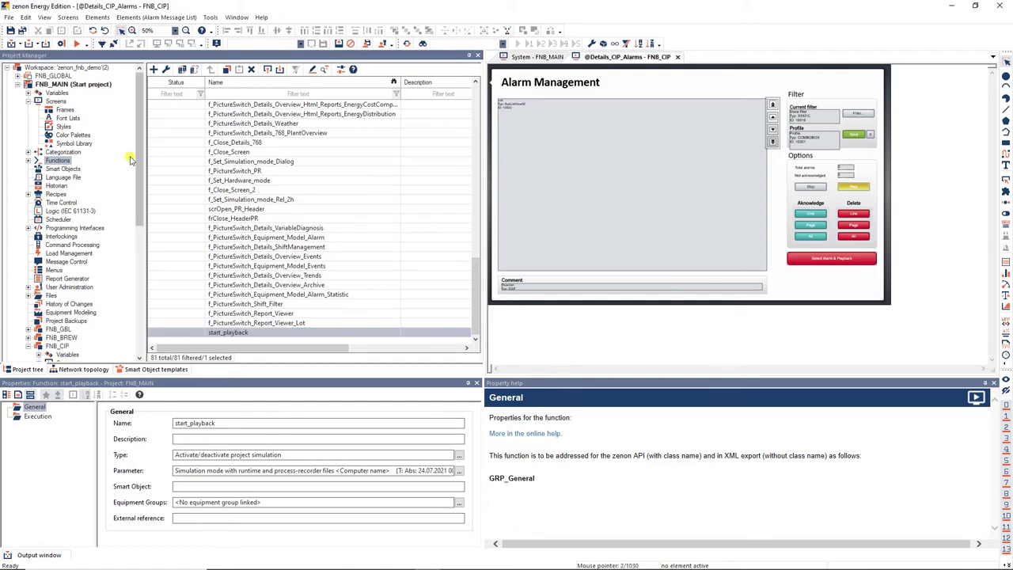
{"action": "left_click", "coordinate": [56, 101]}
{"action": "key", "text": "Insert"}
Step: Create the Process_Recorder screen of type Process Recorder using the g_PR frame
{"action": "type", "text": "Process_Recorder"}
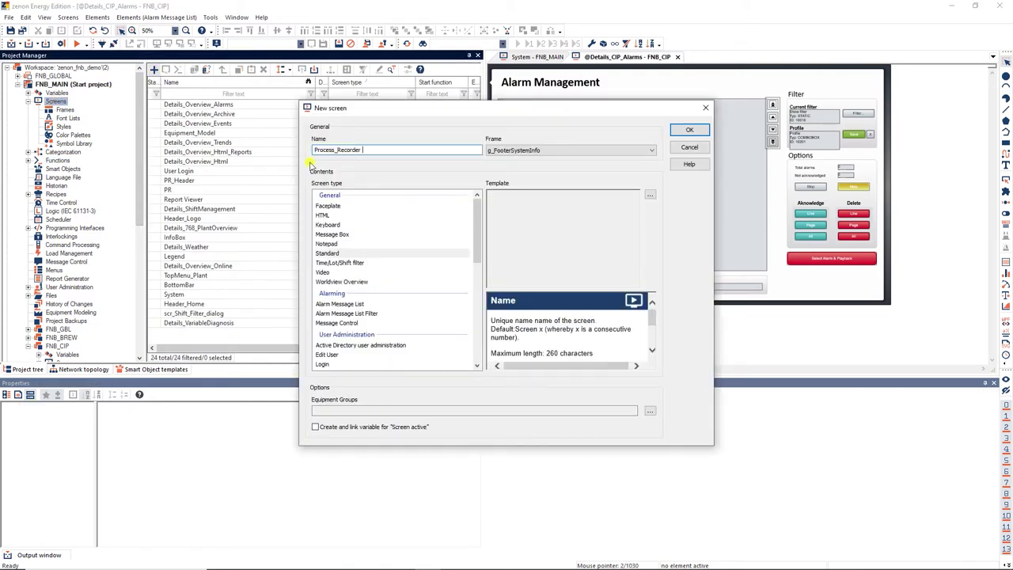
{"action": "scroll", "coordinate": [360, 301], "scroll_direction": "down", "scroll_amount": 6}
{"action": "left_click", "coordinate": [360, 342]}
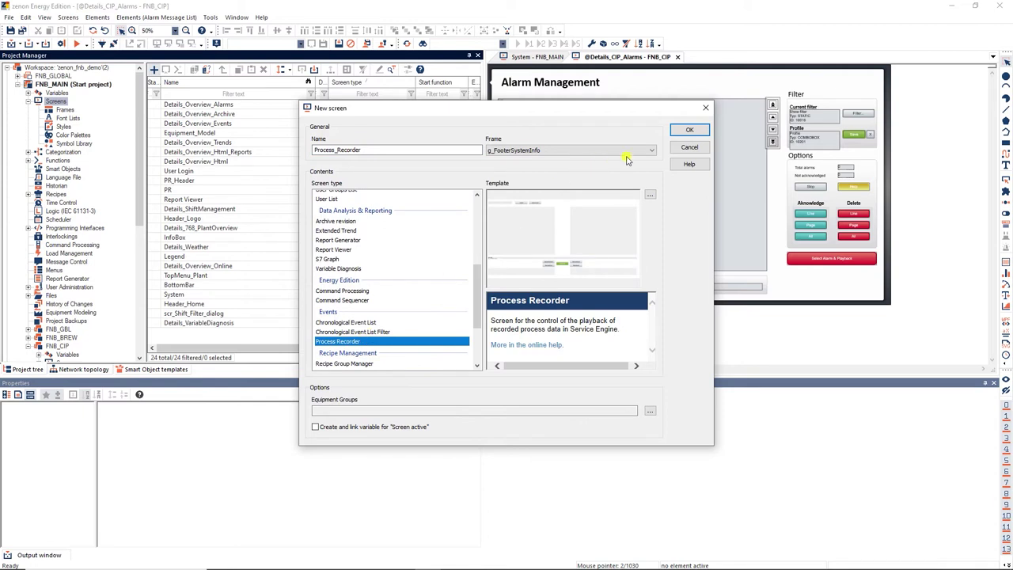
{"action": "left_click", "coordinate": [651, 150]}
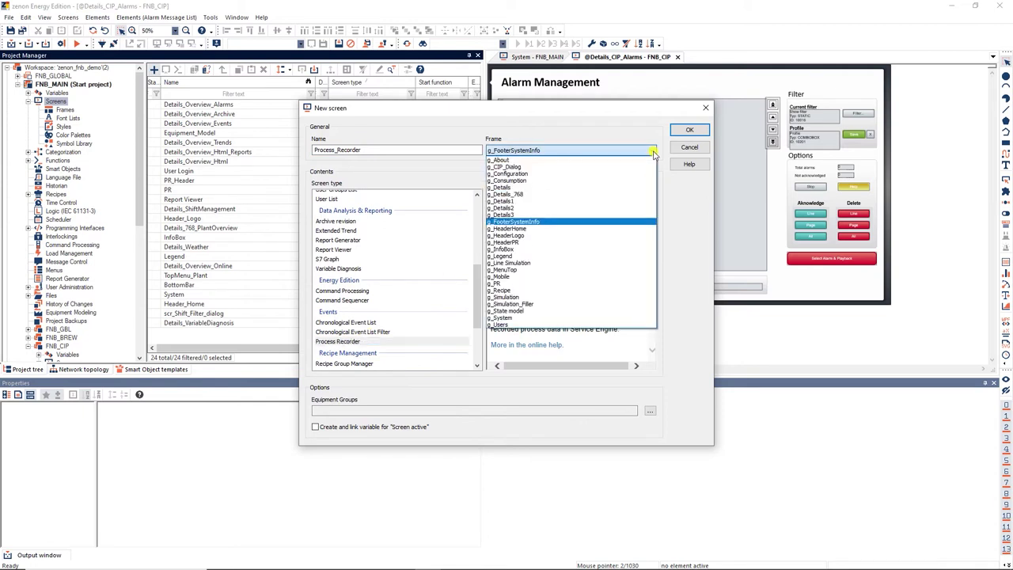
{"action": "left_click", "coordinate": [539, 289]}
{"action": "left_click", "coordinate": [693, 130]}
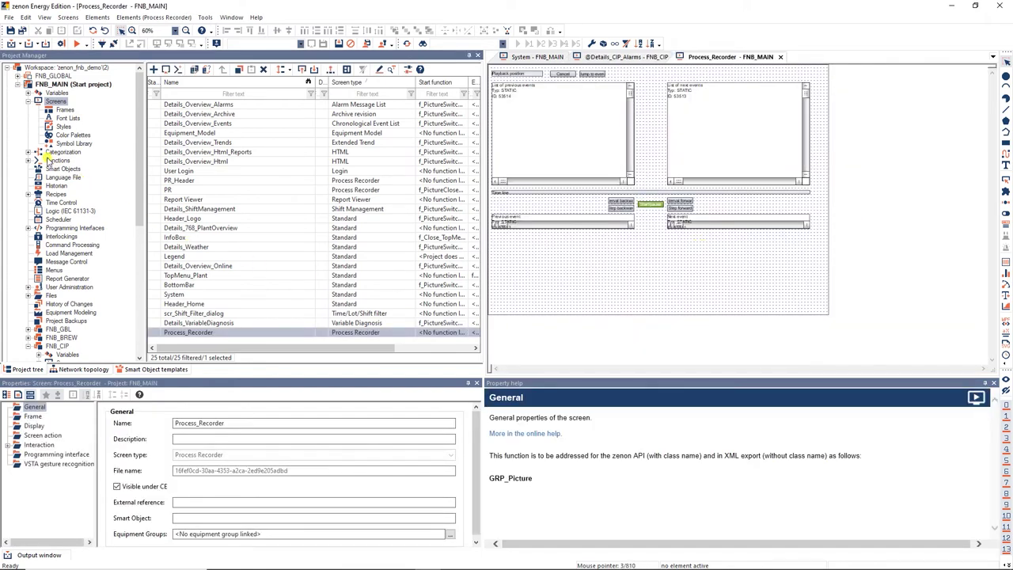
{"action": "left_click", "coordinate": [50, 161]}
Step: Add a Screen switch function targeting Process_Recorder with default filter settings
{"action": "left_click", "coordinate": [154, 68]}
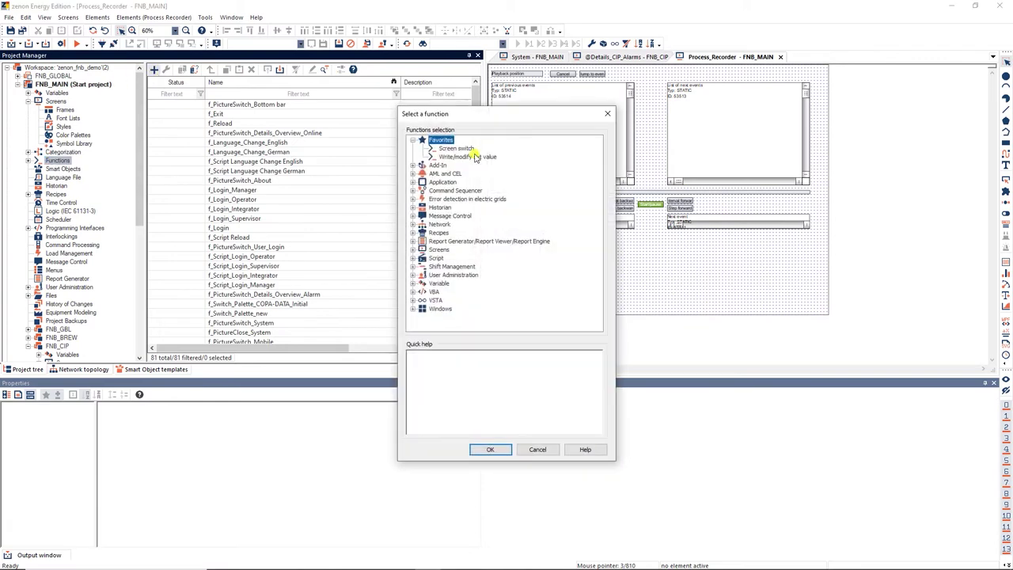
{"action": "left_click", "coordinate": [466, 149]}
{"action": "left_click", "coordinate": [490, 449]}
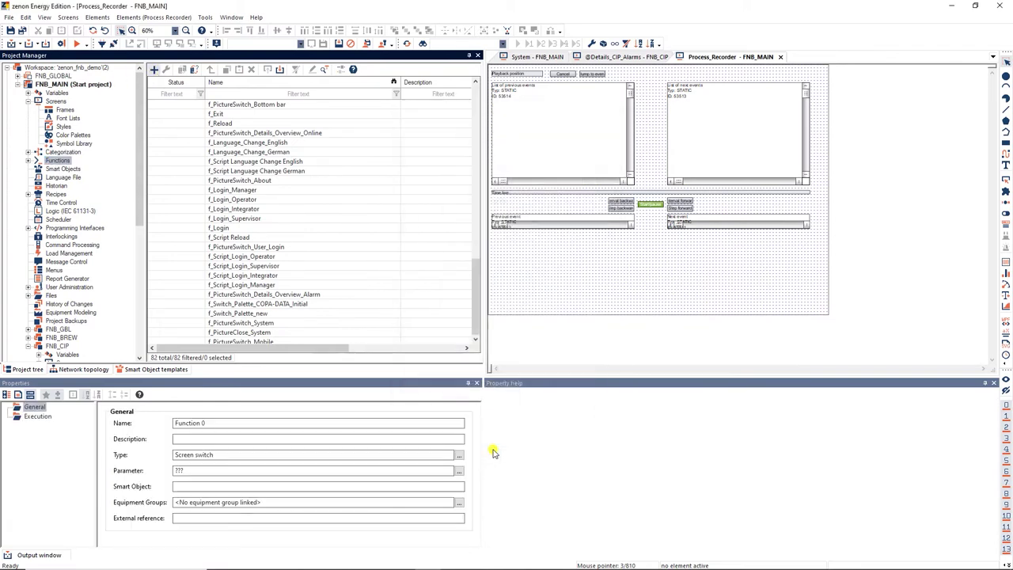
{"action": "left_click_drag", "start_coordinate": [679, 273], "coordinate": [680, 330]}
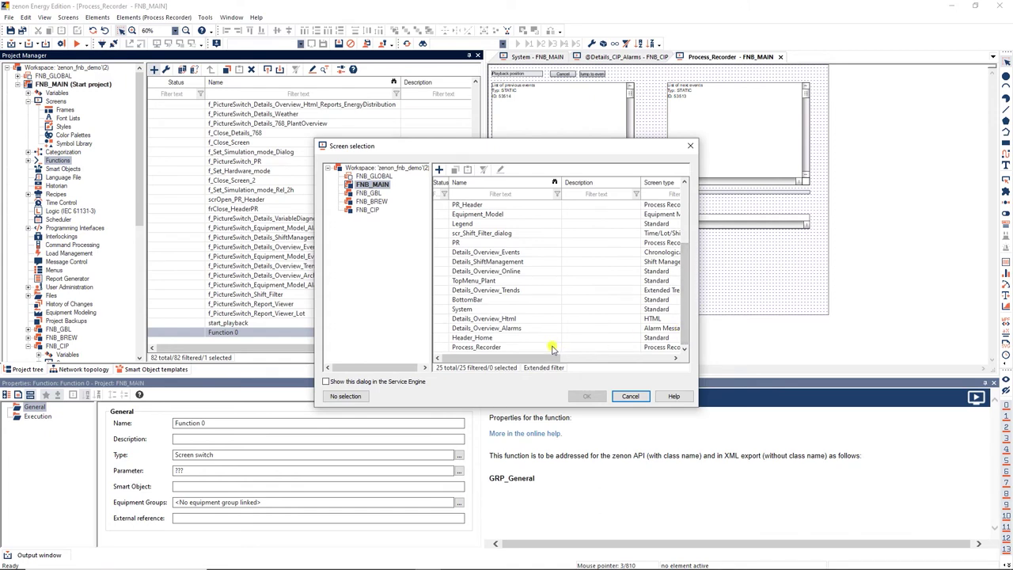
{"action": "left_click", "coordinate": [649, 346]}
{"action": "left_click", "coordinate": [597, 396]}
{"action": "left_click", "coordinate": [669, 133]}
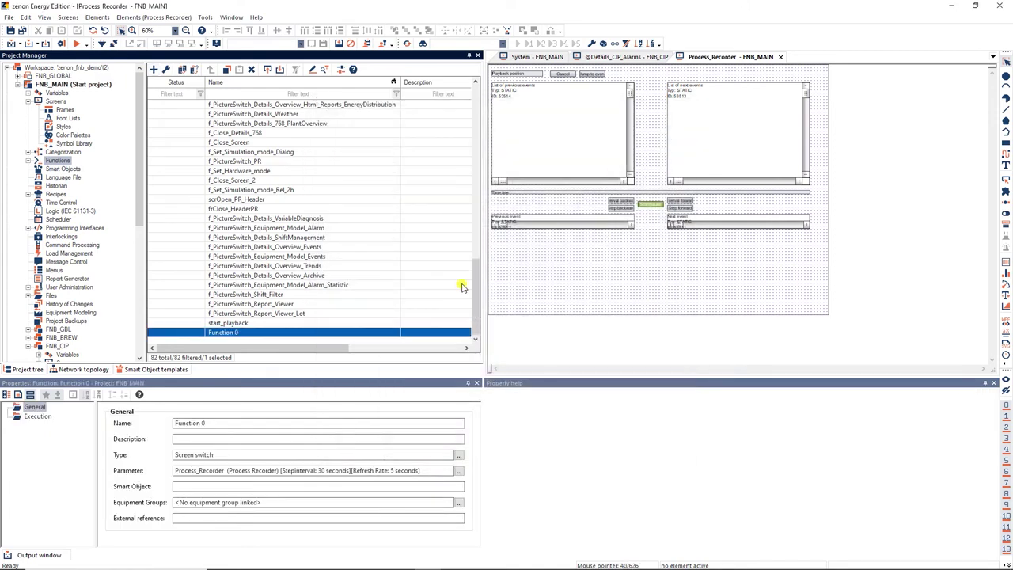
Step: Rename the new function to scrOpen_ProcessRecorder and save all project changes
{"action": "left_click", "coordinate": [277, 333]}
{"action": "type", "text": "scrOpen_ProcessRecorder"}
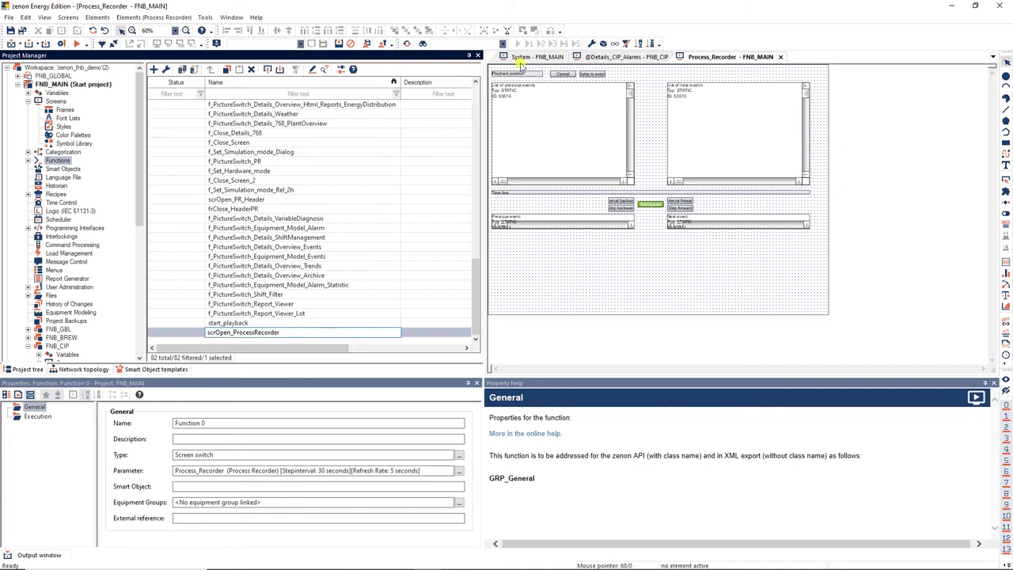
{"action": "left_click", "coordinate": [522, 57]}
{"action": "left_click", "coordinate": [212, 334]}
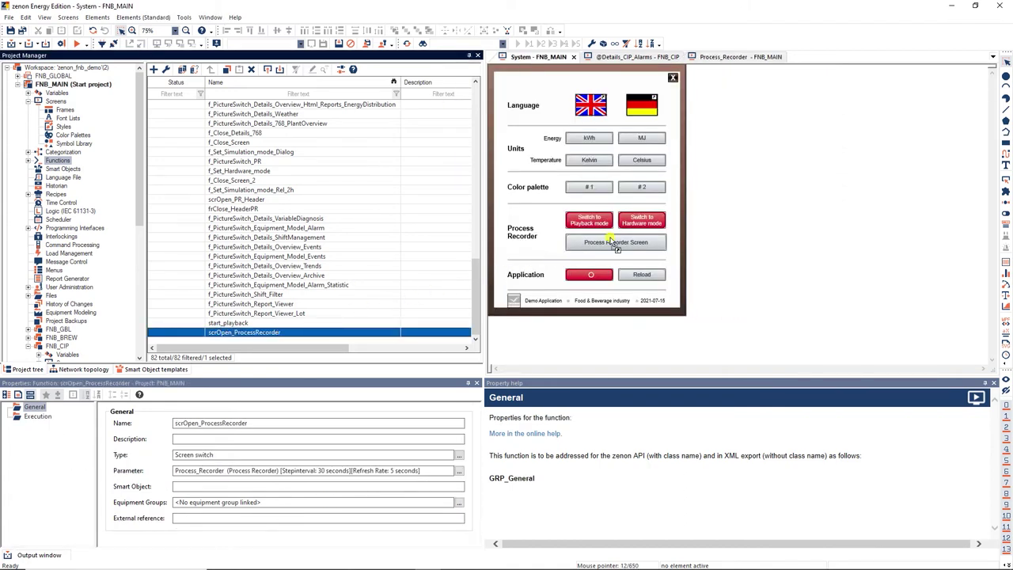
{"action": "left_click", "coordinate": [23, 31]}
Step: Build all changed Service Engine files
{"action": "left_click", "coordinate": [10, 44]}
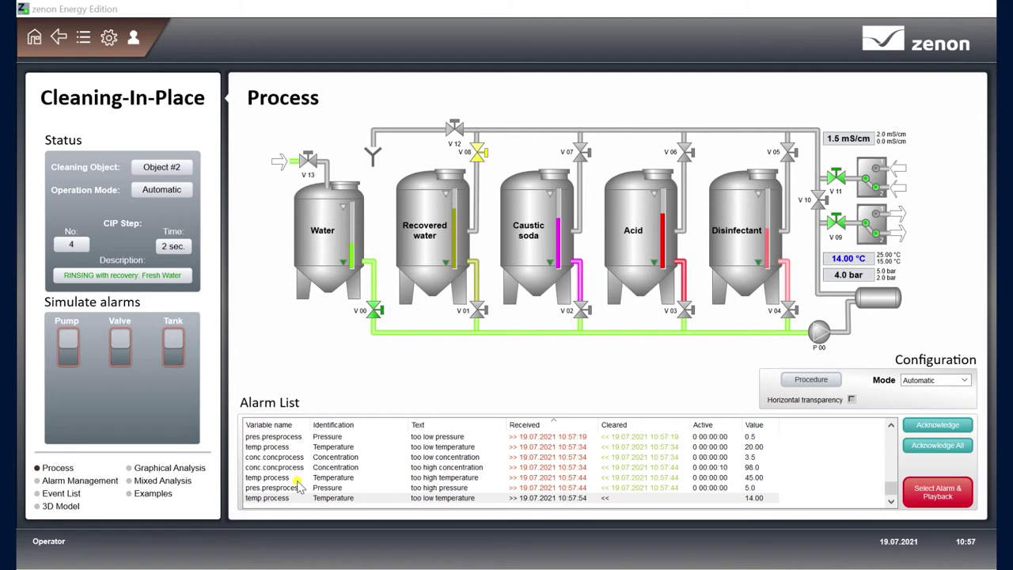
Step: Start playback from the temp.process 'too high temperature' alarm
{"action": "left_click", "coordinate": [298, 479]}
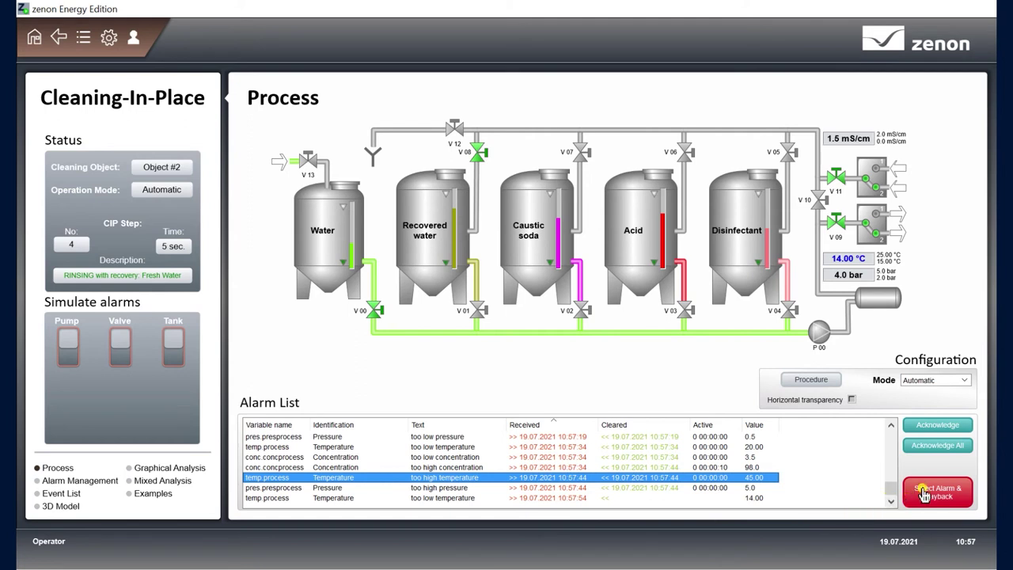
{"action": "left_click", "coordinate": [933, 492]}
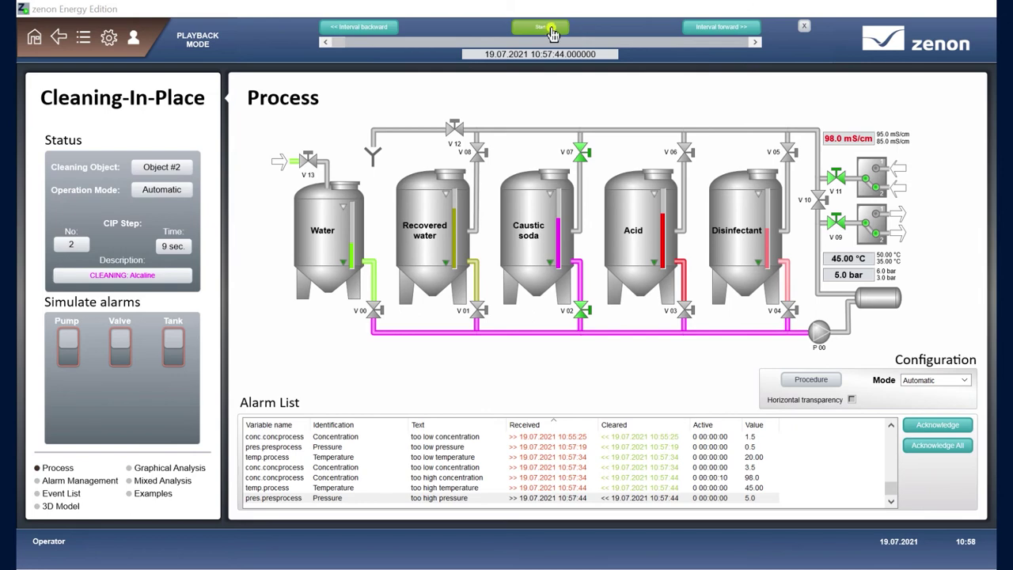
Step: Play and pause the recording, step one interval back and forward, then open settings
{"action": "left_click", "coordinate": [545, 30]}
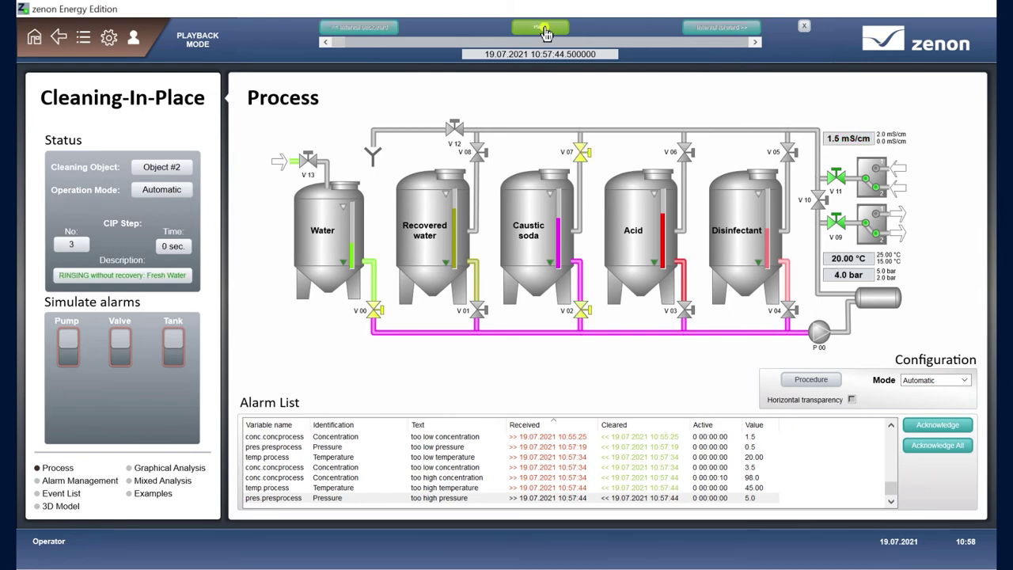
{"action": "left_click", "coordinate": [544, 30]}
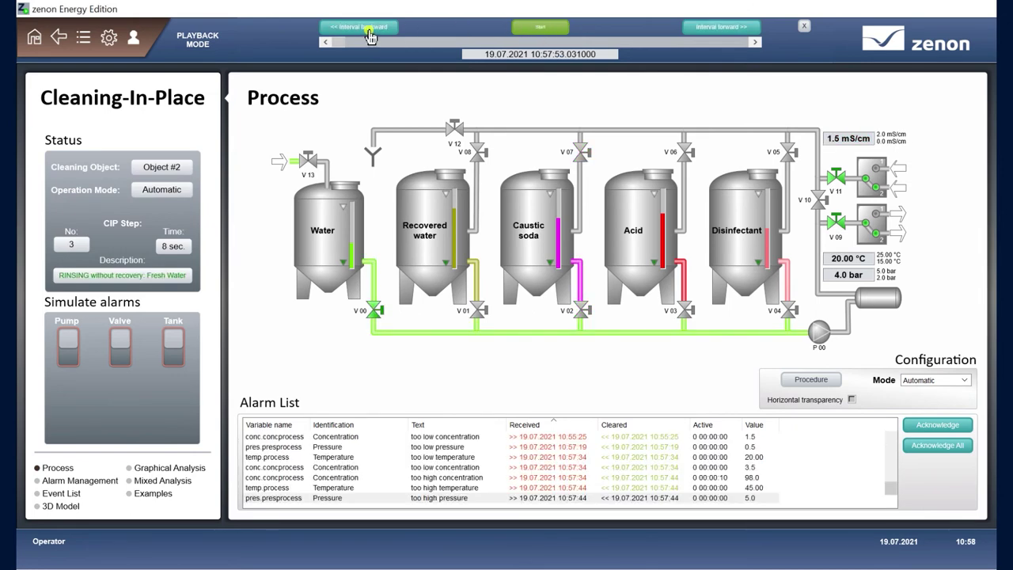
{"action": "left_click", "coordinate": [369, 32]}
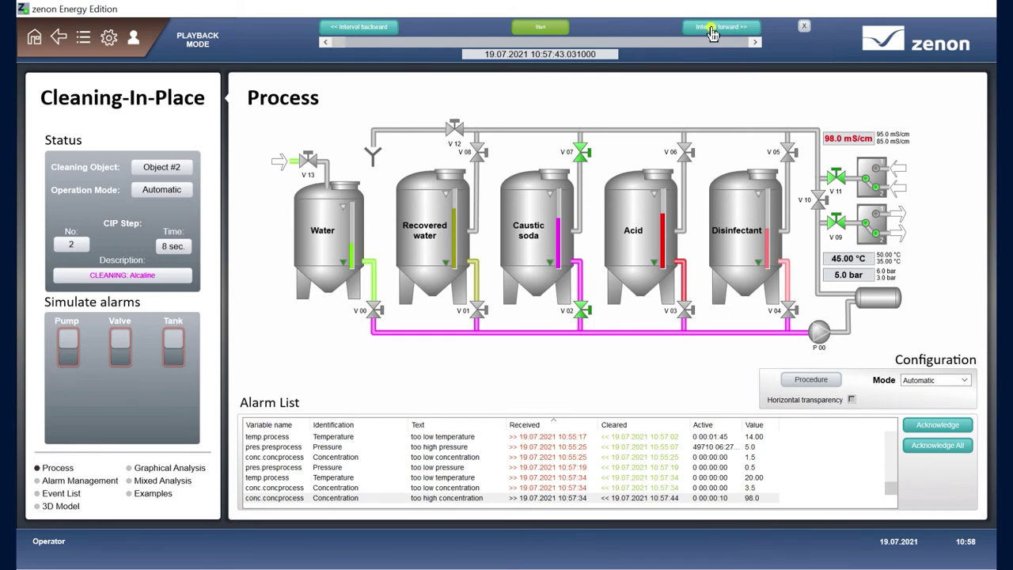
{"action": "left_click", "coordinate": [712, 31]}
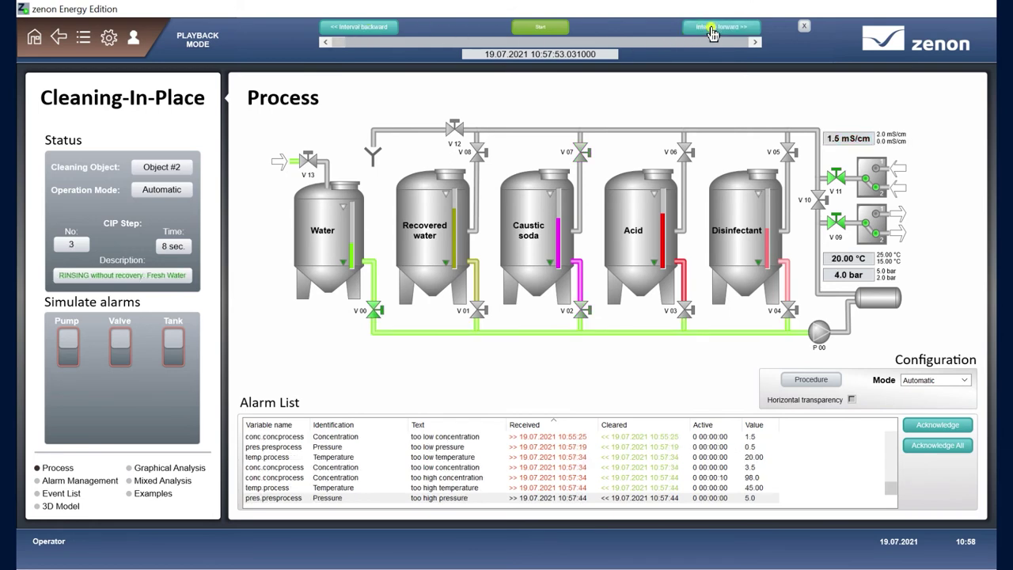
{"action": "left_click", "coordinate": [108, 41]}
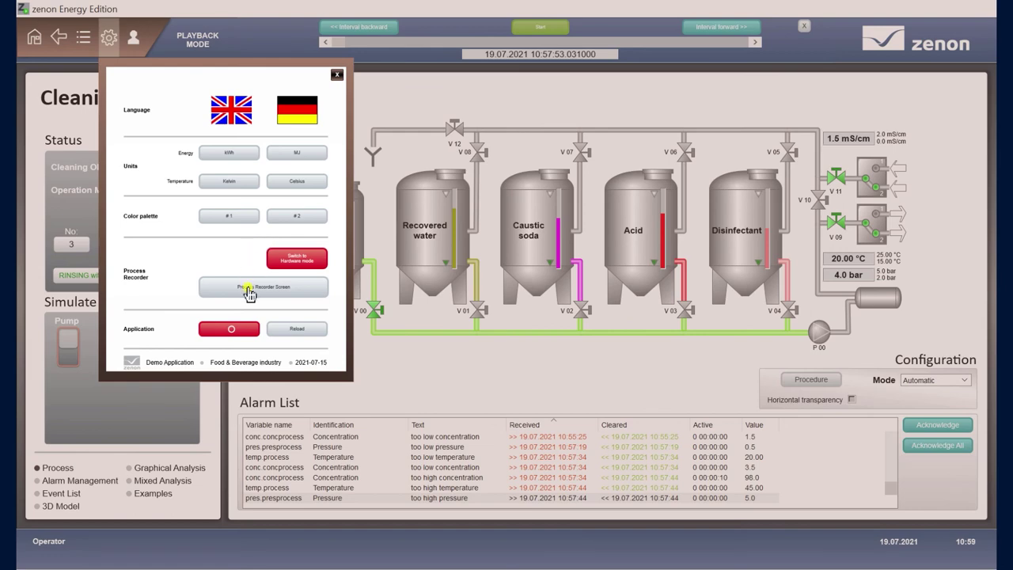
Step: Open the Process Recorder playback dialog from the settings popup
{"action": "left_click", "coordinate": [248, 289]}
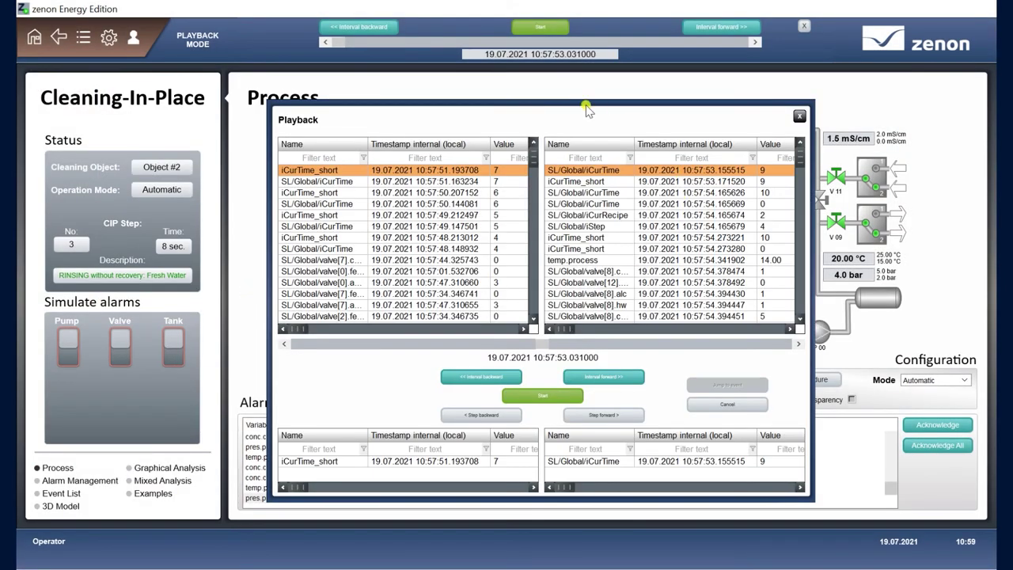